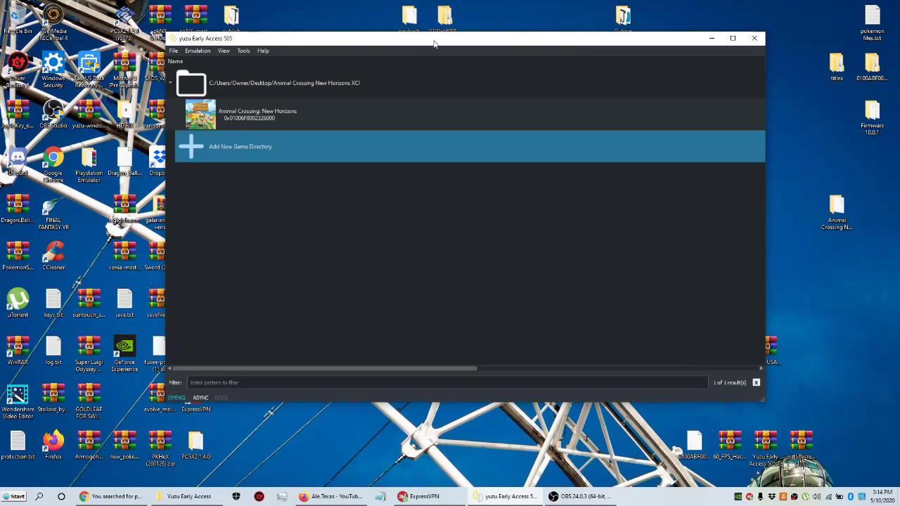
Step: Open the 60_FPS_Hack.zip archive from the desktop in WinRAR, dismiss the licence reminder and select the 60 FPS Hack folder
drag(434, 43, 392, 35)
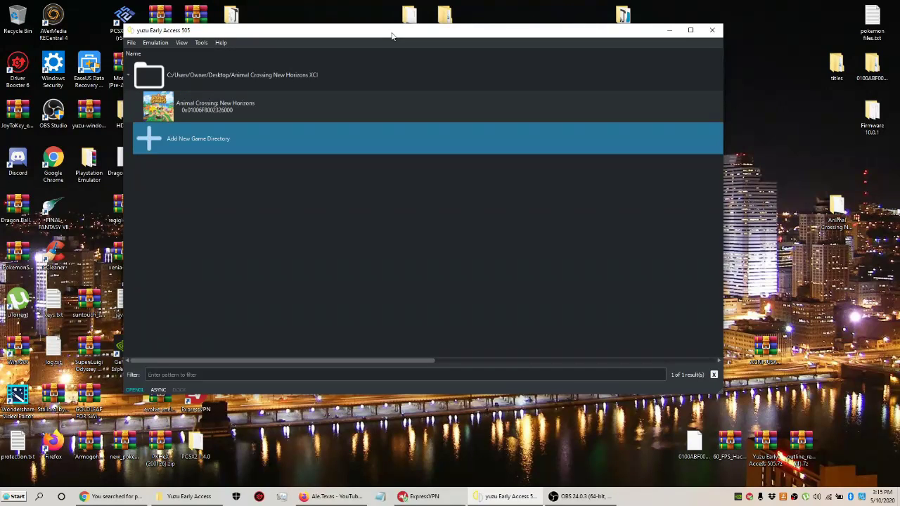
drag(393, 36, 363, 30)
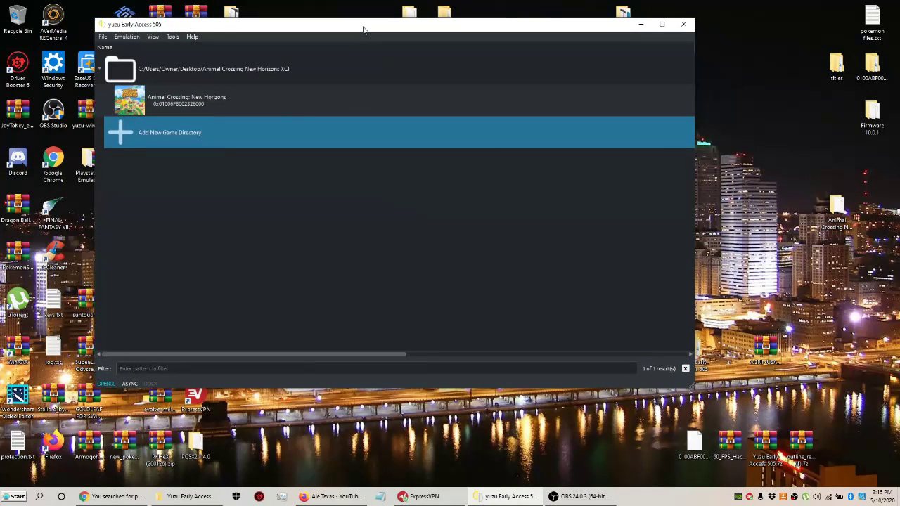
double_click(732, 445)
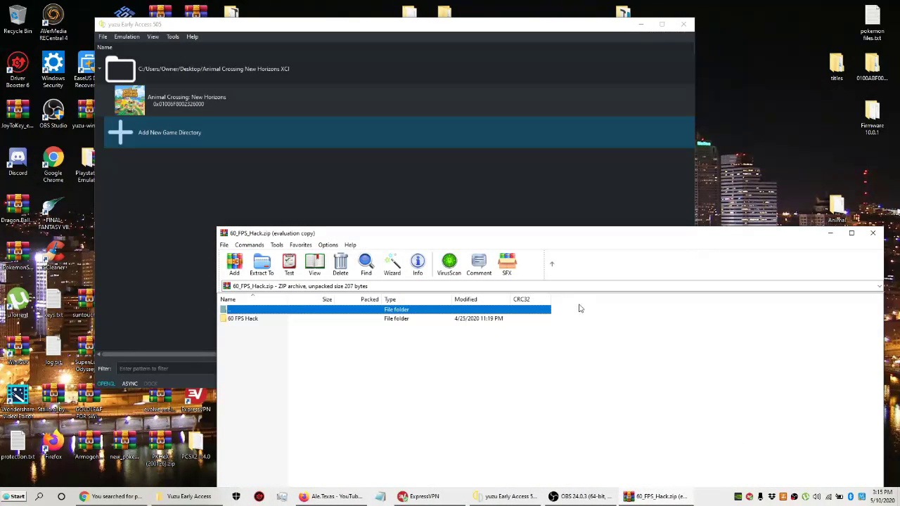
click(608, 408)
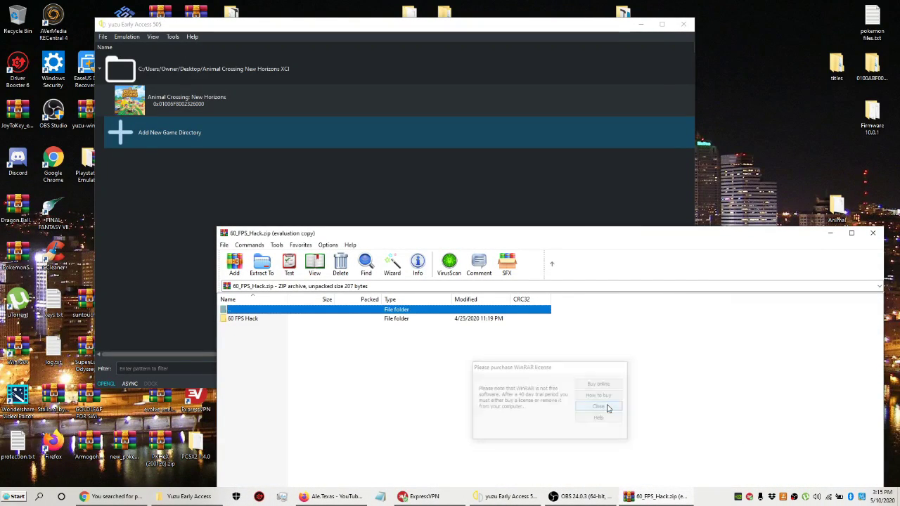
click(306, 320)
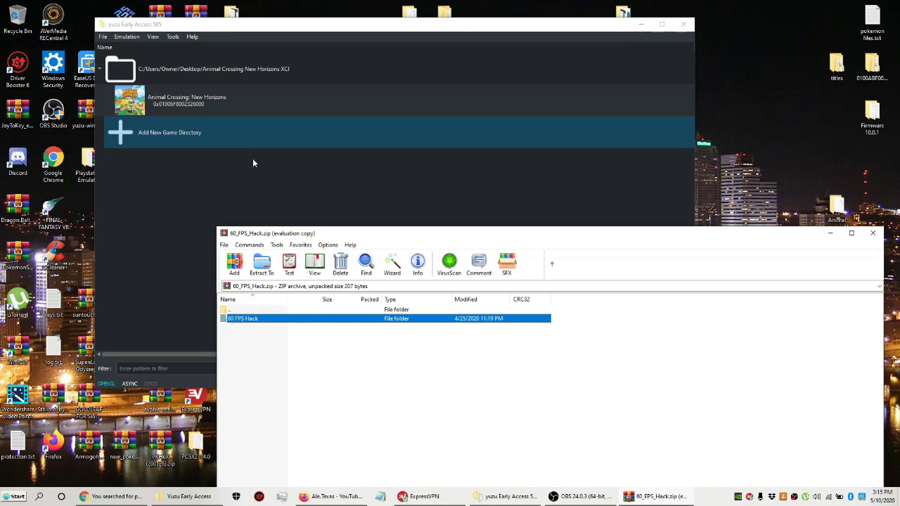
Step: Open the mod data location of Animal Crossing: New Horizons from the yuzu game list
click(195, 96)
right_click(195, 96)
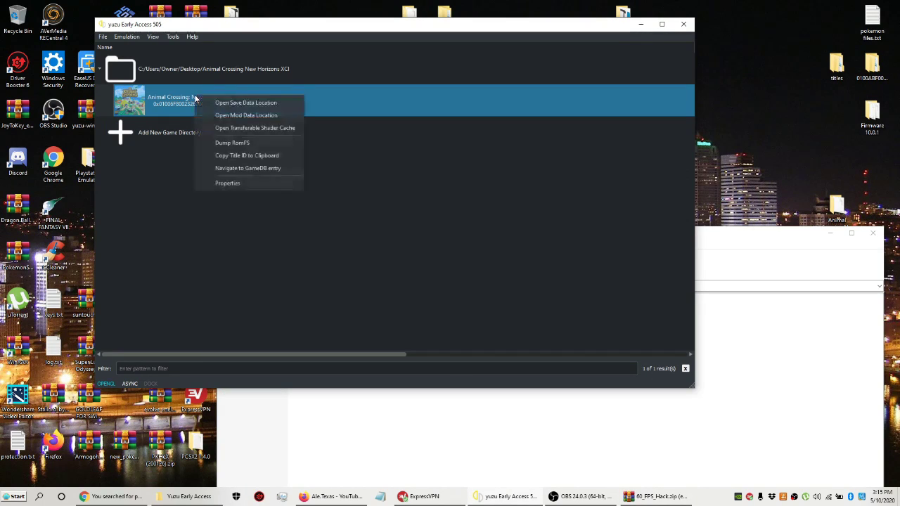
click(237, 115)
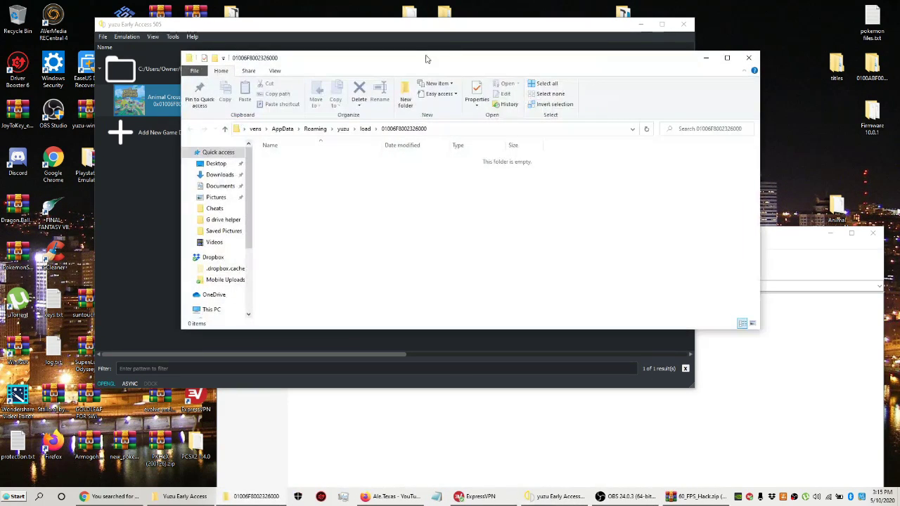
drag(424, 59, 359, 50)
Step: Copy the 60 FPS Hack folder from the archive into the game's mod folder, and close both windows
click(717, 391)
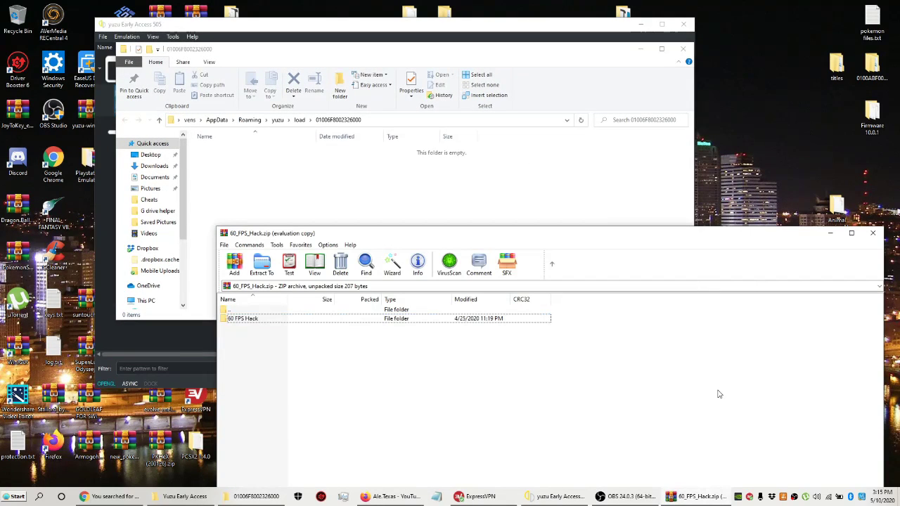
drag(296, 321, 260, 178)
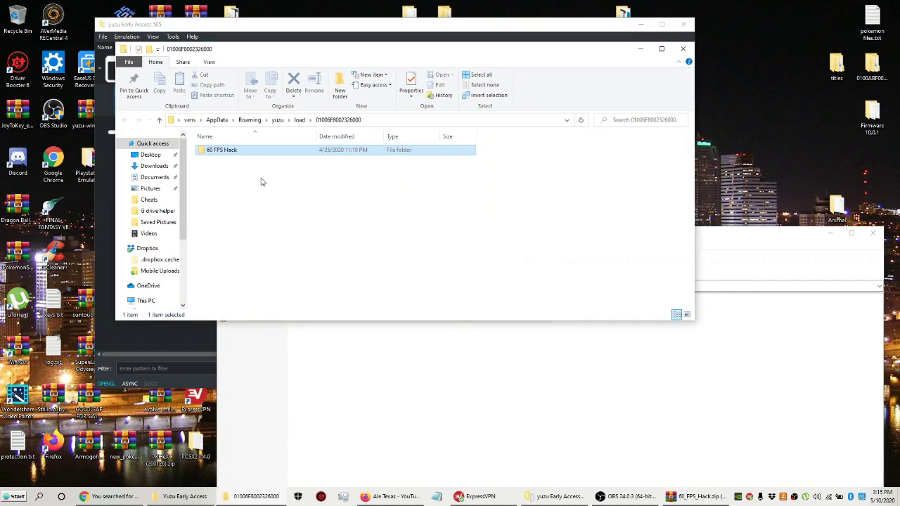
click(873, 233)
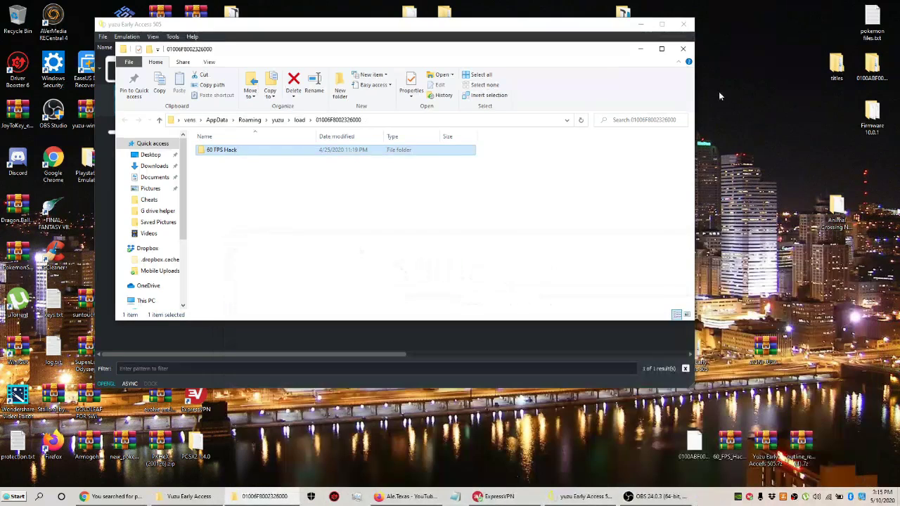
click(686, 49)
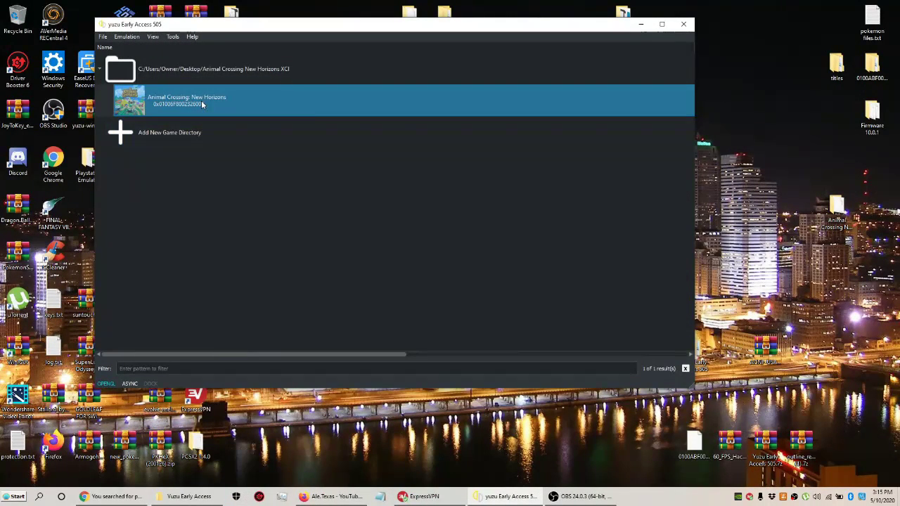
Step: Check in the properties of Animal Crossing: New Horizons that the 60 FPS Hack add-on is listed and enabled
right_click(201, 104)
click(233, 191)
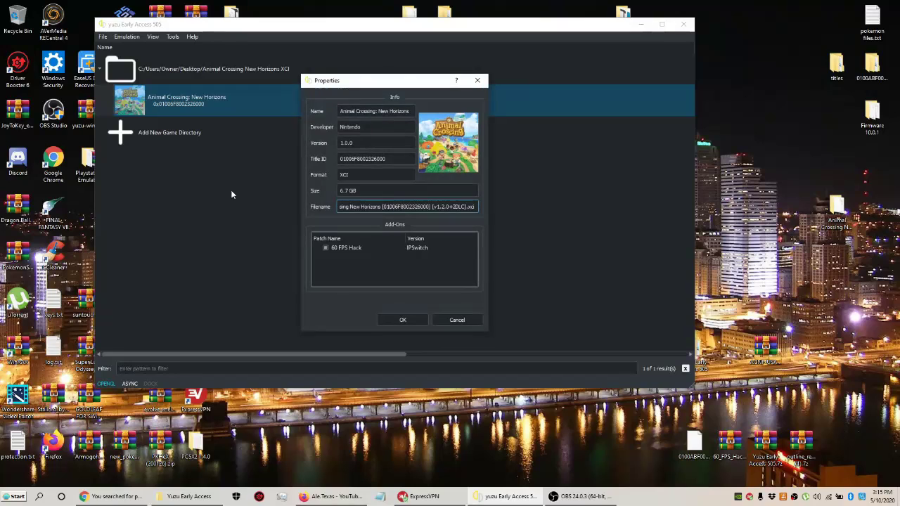
click(381, 248)
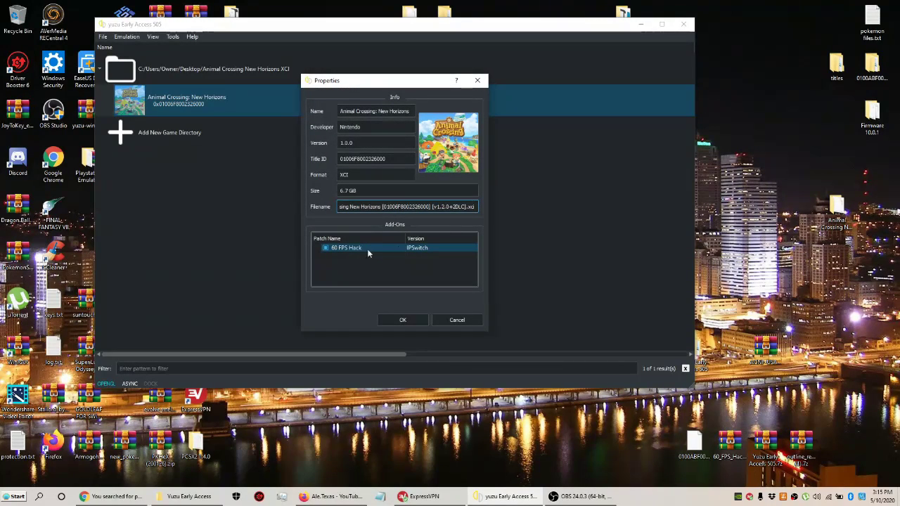
click(390, 266)
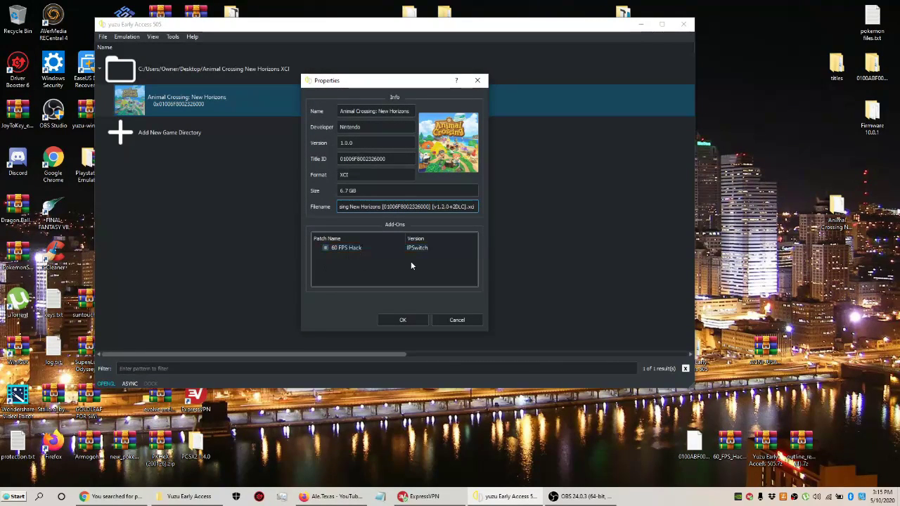
click(409, 320)
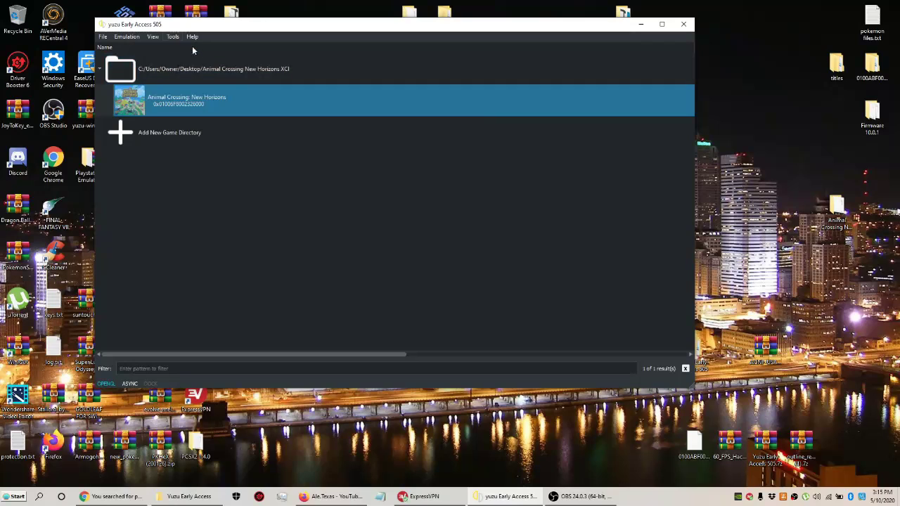
Step: Set the internal resolution to 4x Native (5120x2880) in the emulator's graphics configuration
click(128, 37)
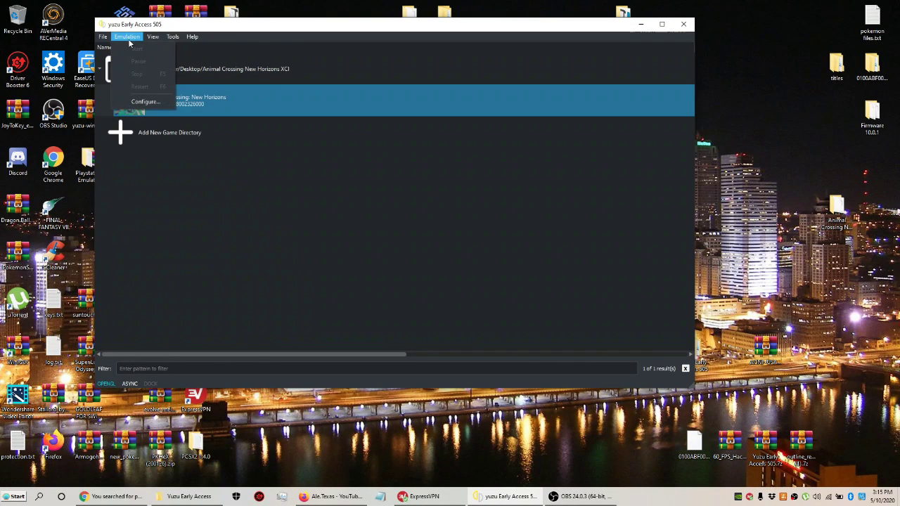
click(137, 101)
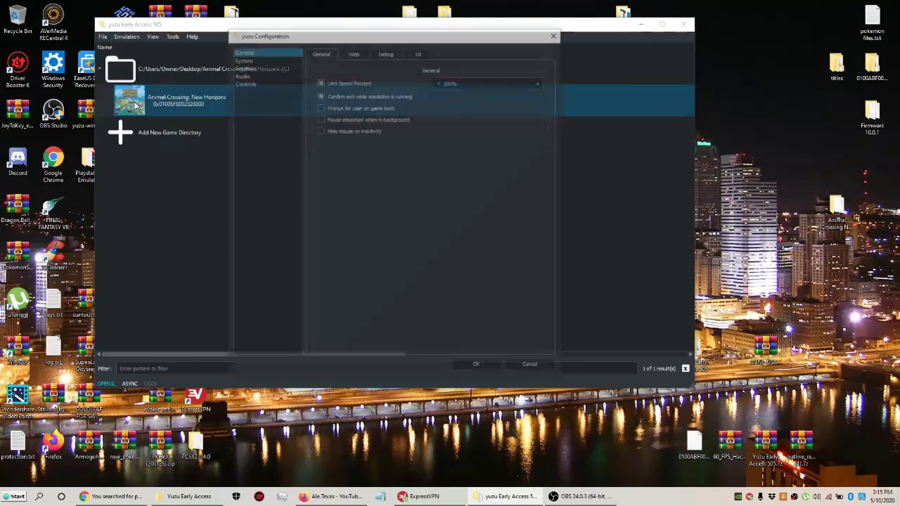
click(244, 67)
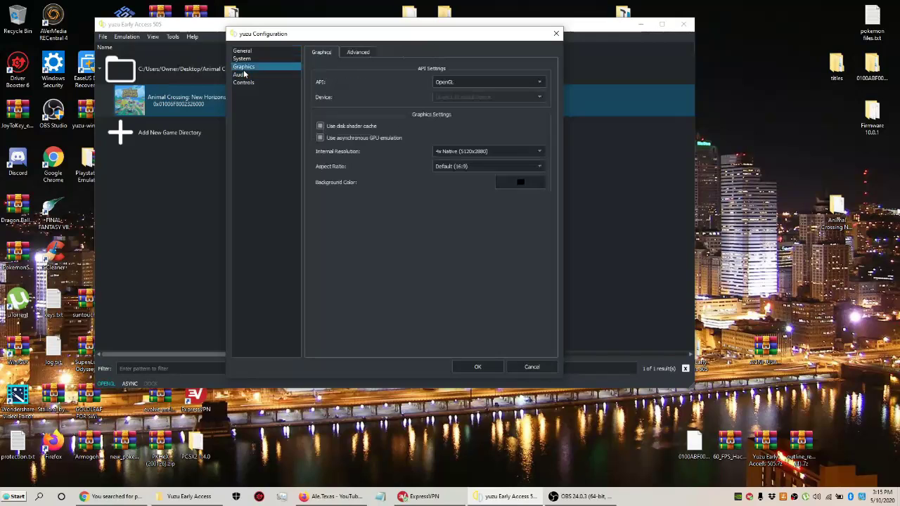
click(460, 151)
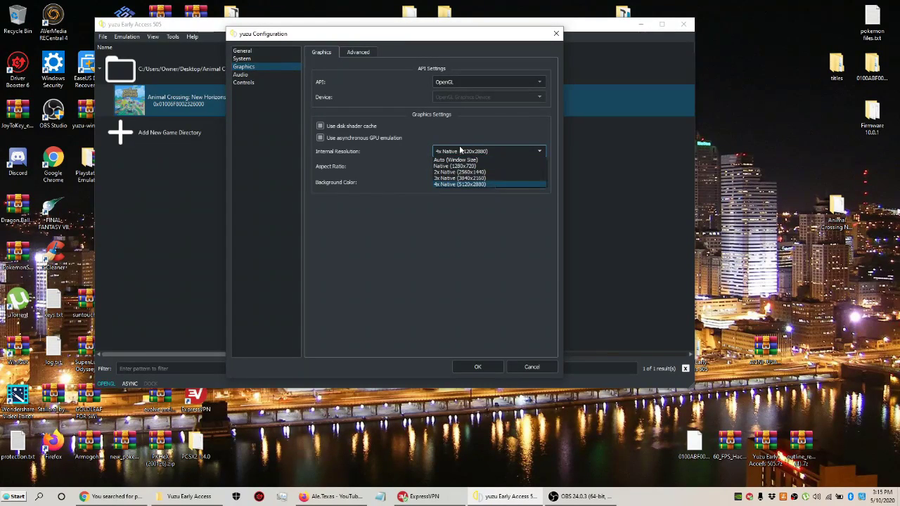
click(441, 185)
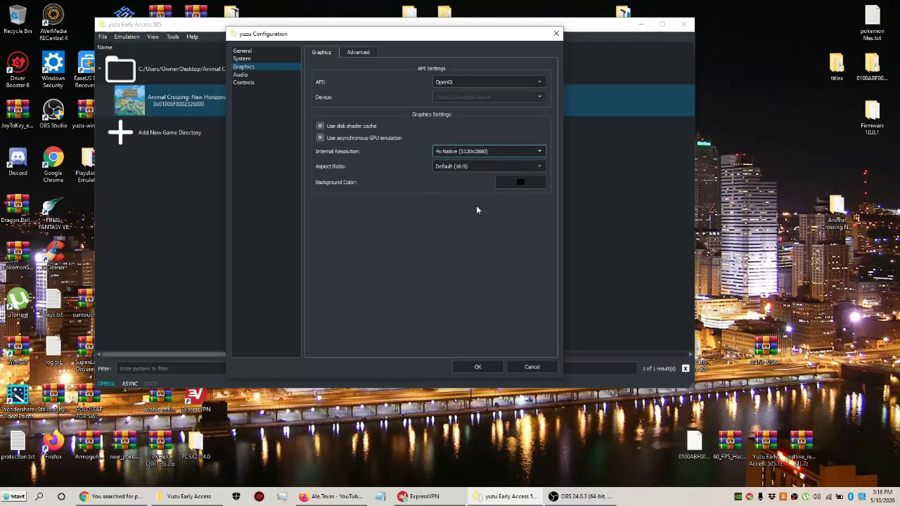
Step: Set the accuracy level to High in the advanced graphics settings and save the configuration
click(364, 57)
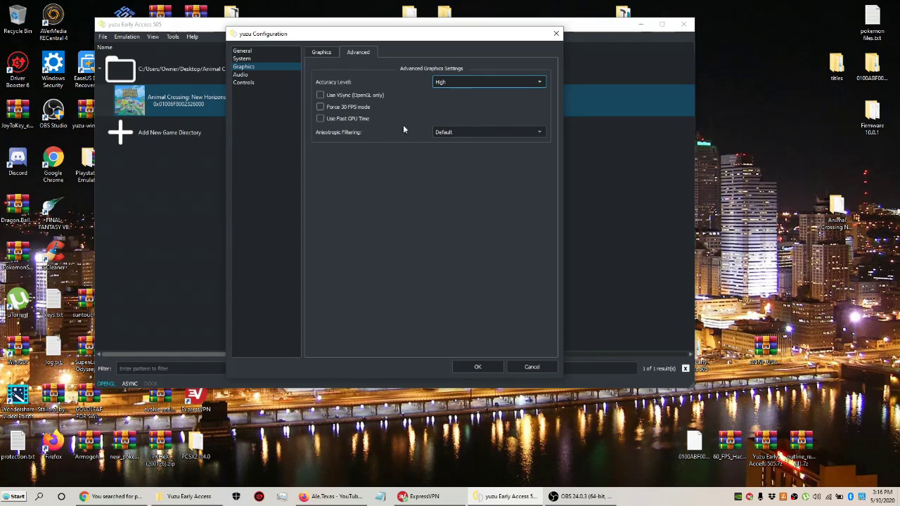
click(452, 82)
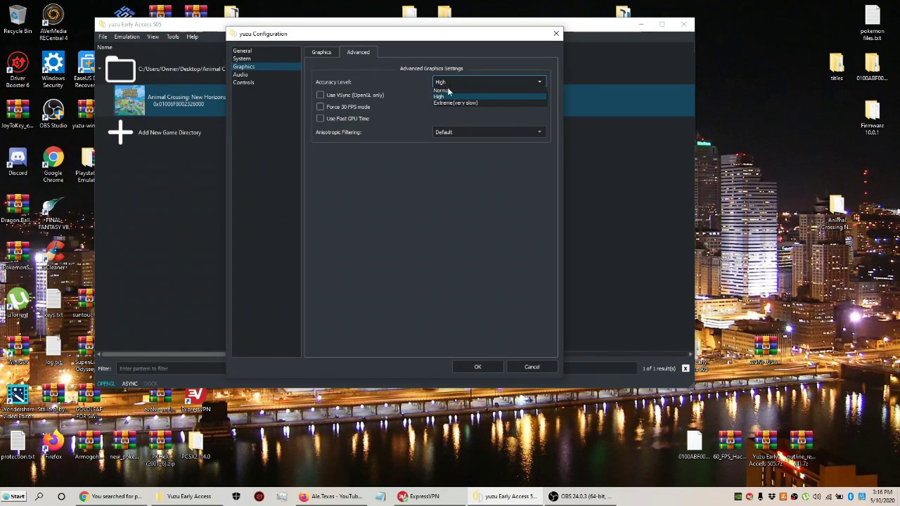
click(442, 97)
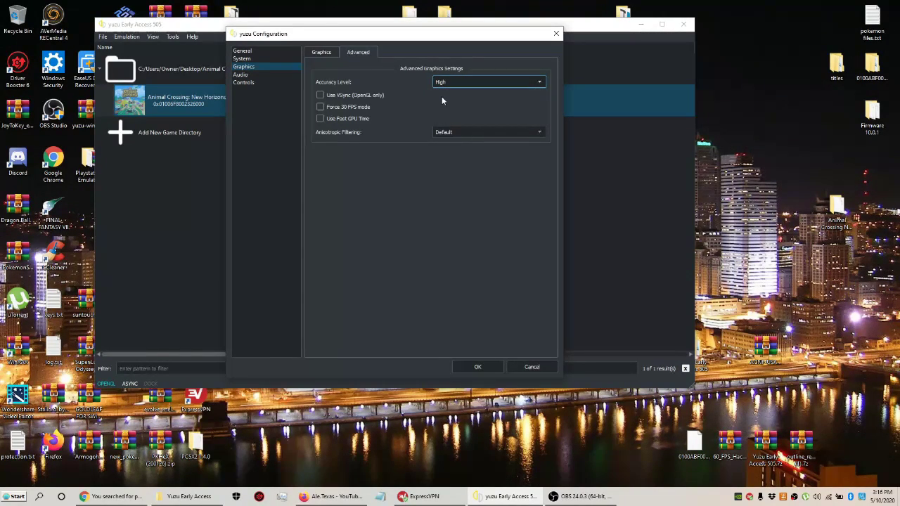
click(325, 53)
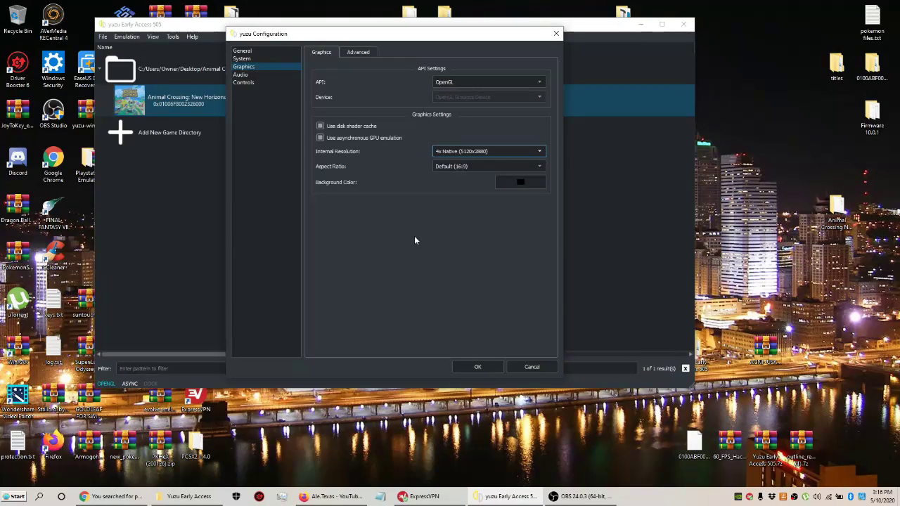
click(475, 371)
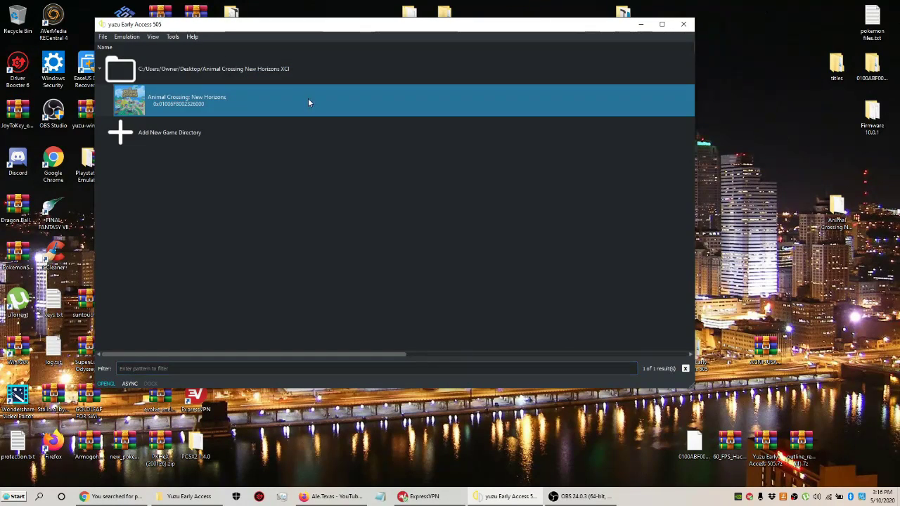
Step: Review the audio, graphics and system pages of the emulator configuration, and close it
click(127, 36)
click(137, 101)
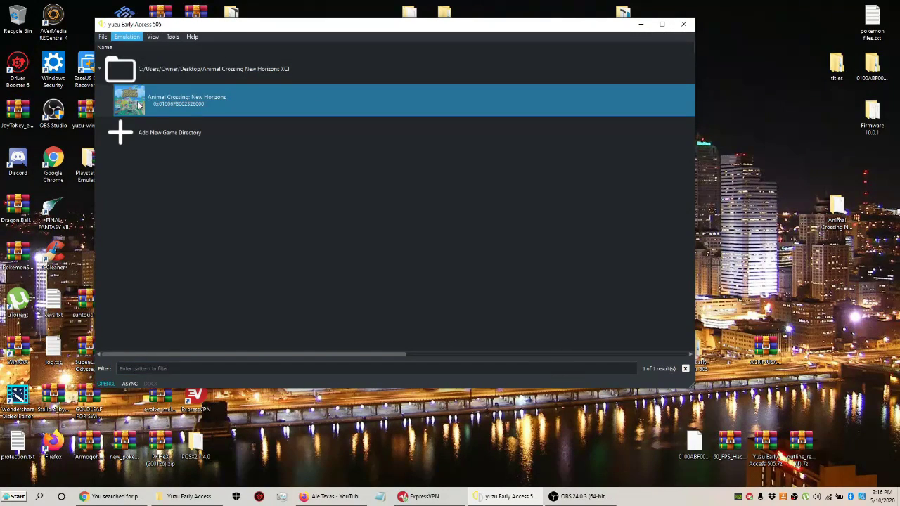
click(241, 75)
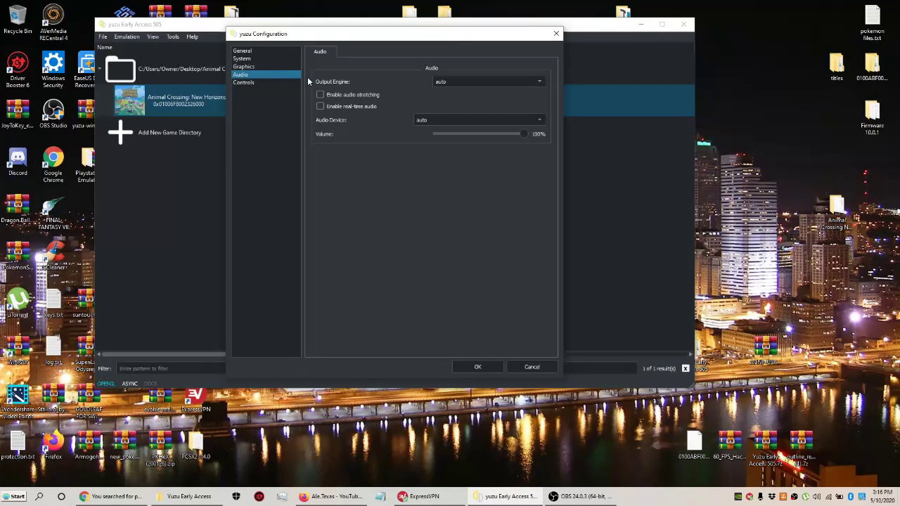
click(255, 66)
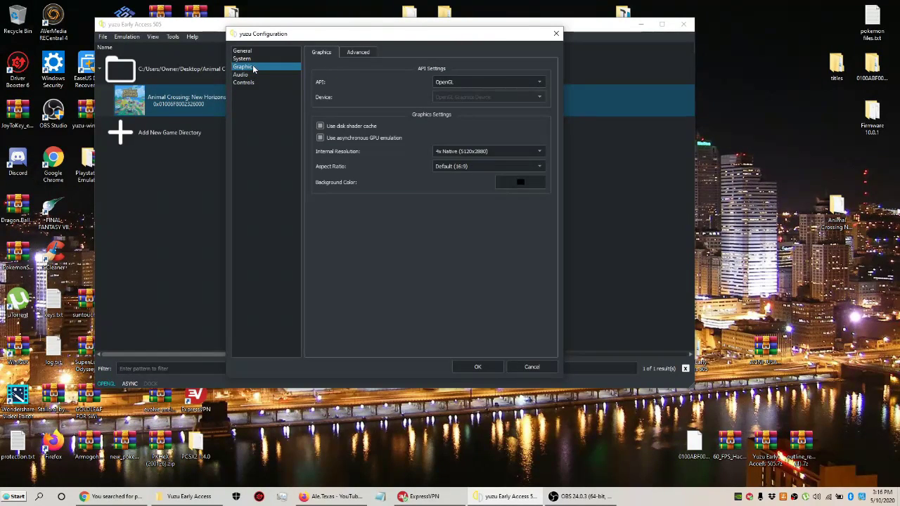
click(254, 59)
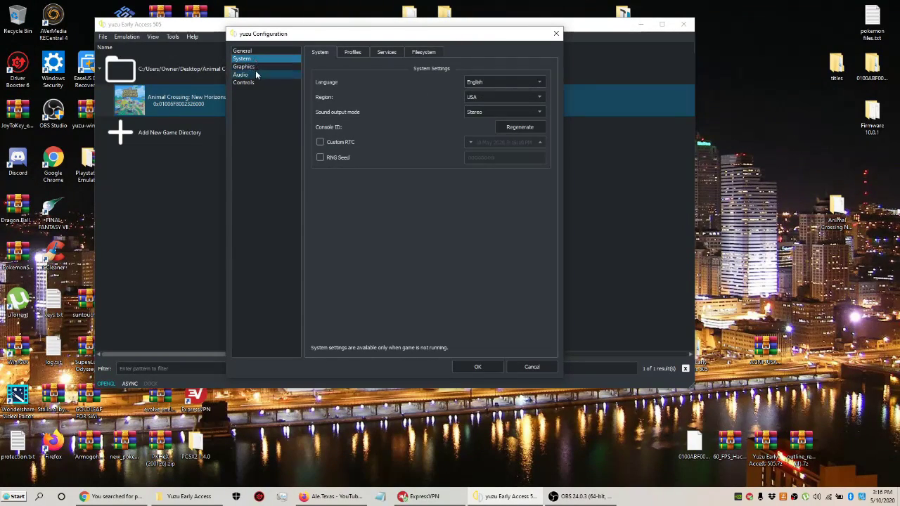
click(256, 74)
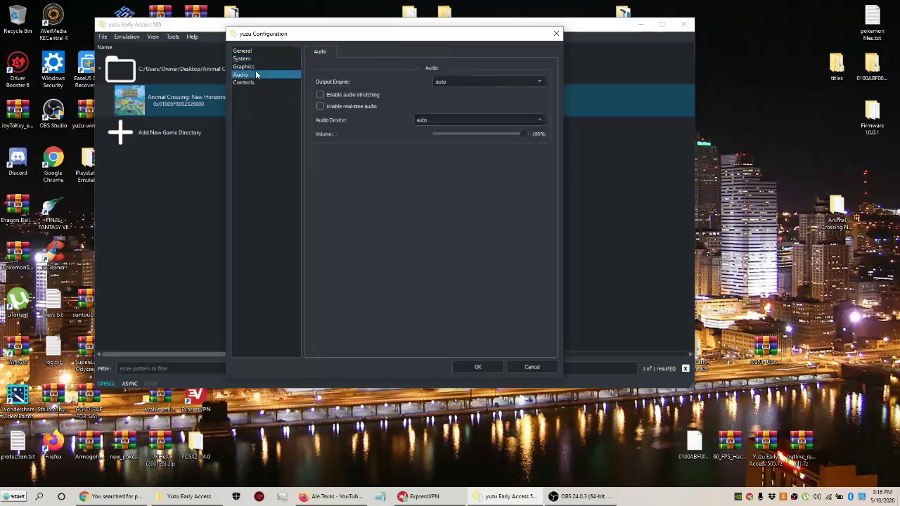
click(478, 367)
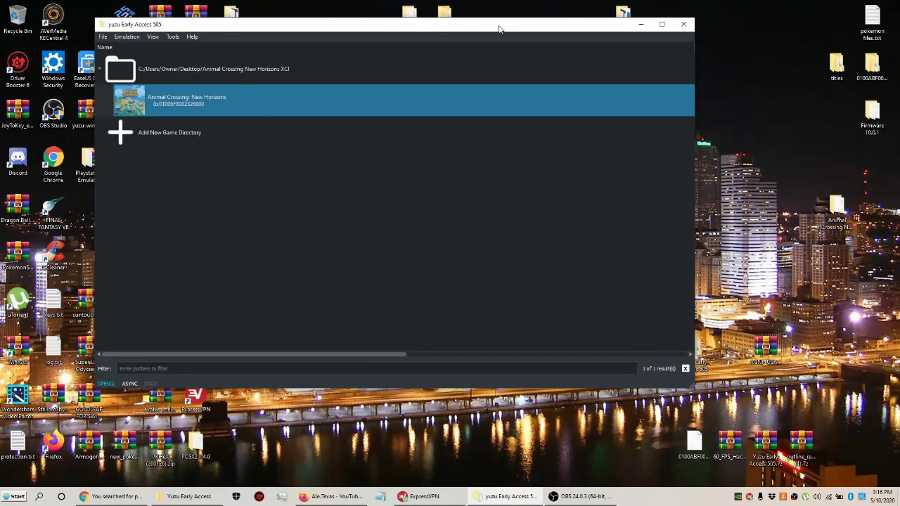
Step: Minimize the emulator and open the NVIDIA Control Panel from the desktop
mouse_move(499, 27)
mouse_down()
mouse_move(558, 59)
mouse_move(539, 44)
mouse_move(492, 39)
mouse_up()
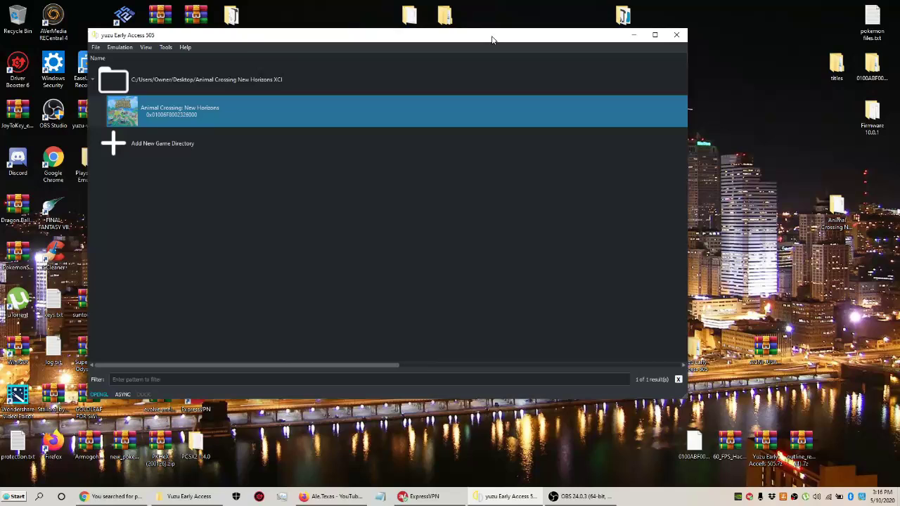
click(634, 41)
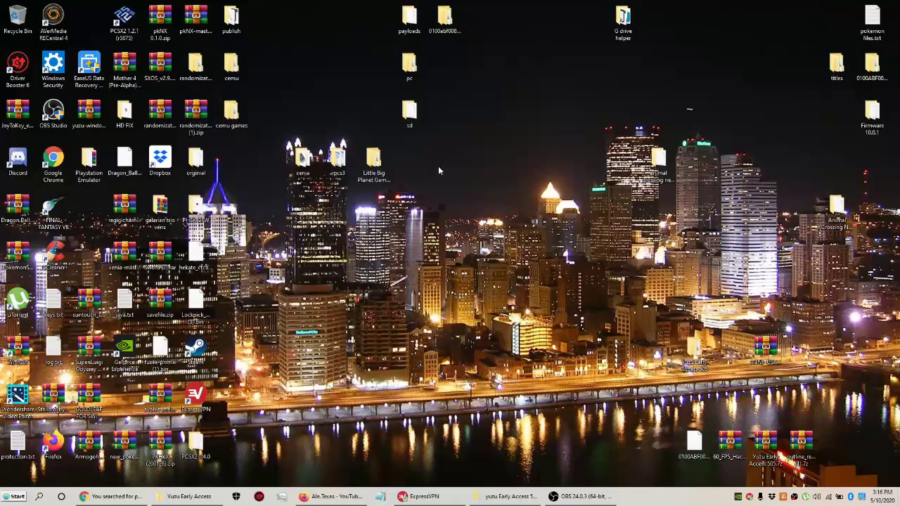
right_click(364, 230)
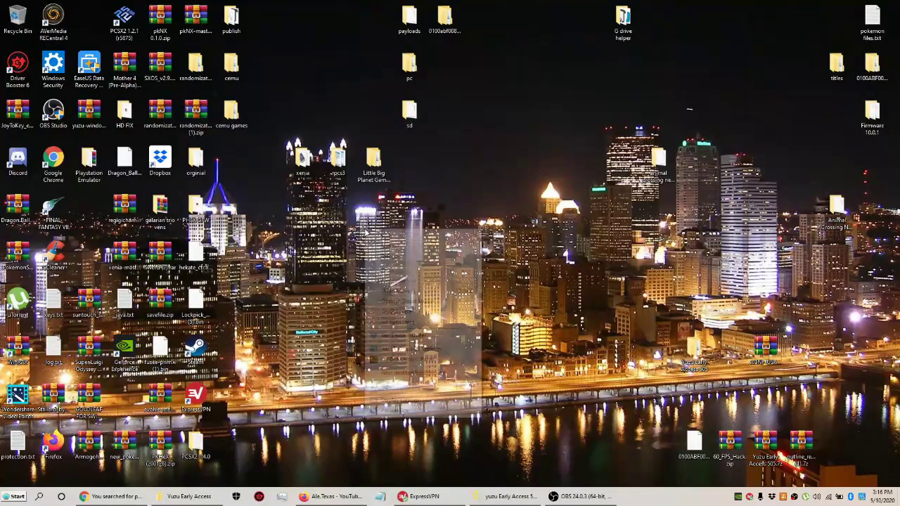
click(412, 360)
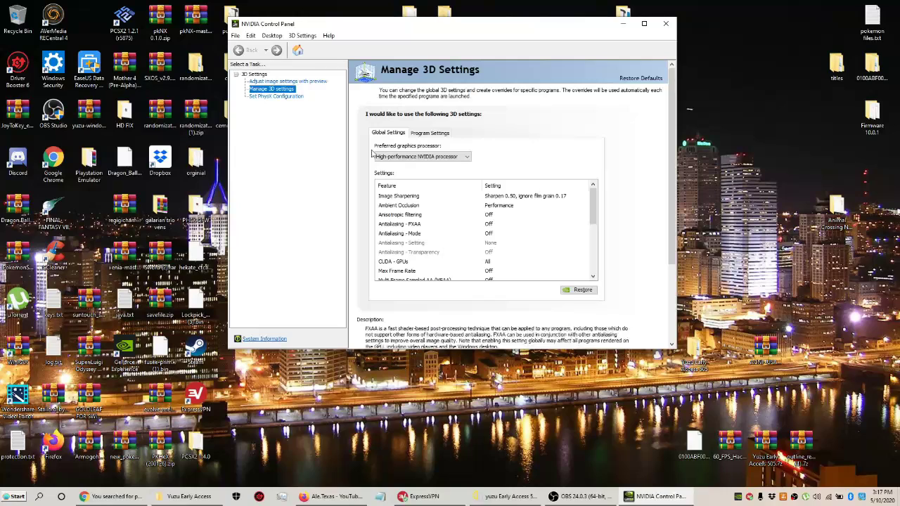
Step: Check the image preview settings page and select GeForce GTX 1050 as the PhysX processor
click(310, 81)
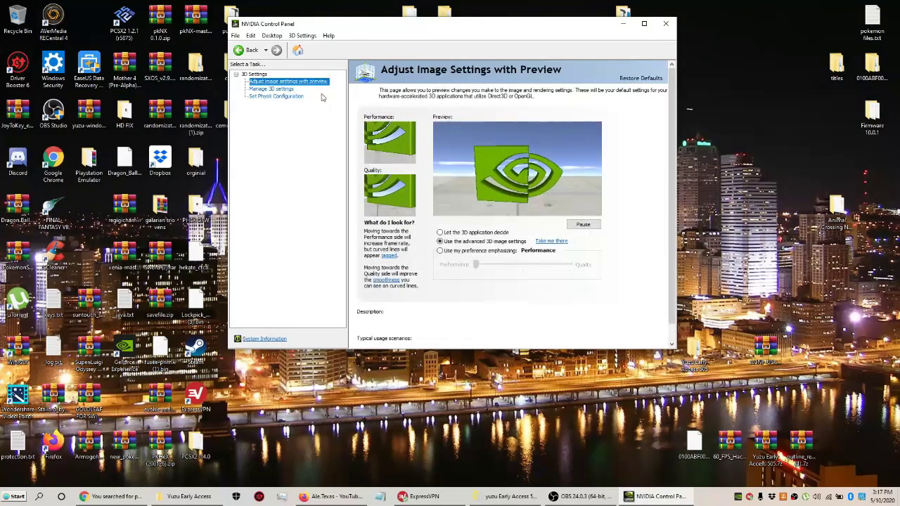
mouse_move(471, 241)
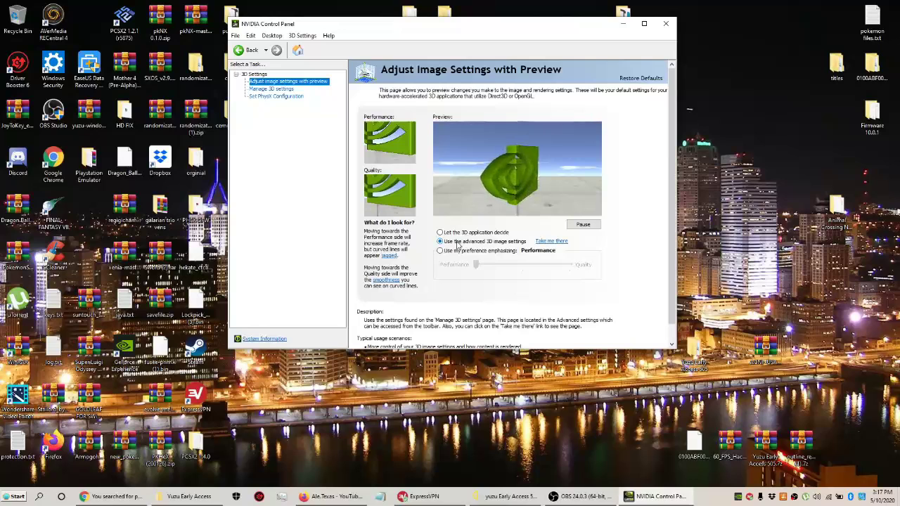
click(282, 98)
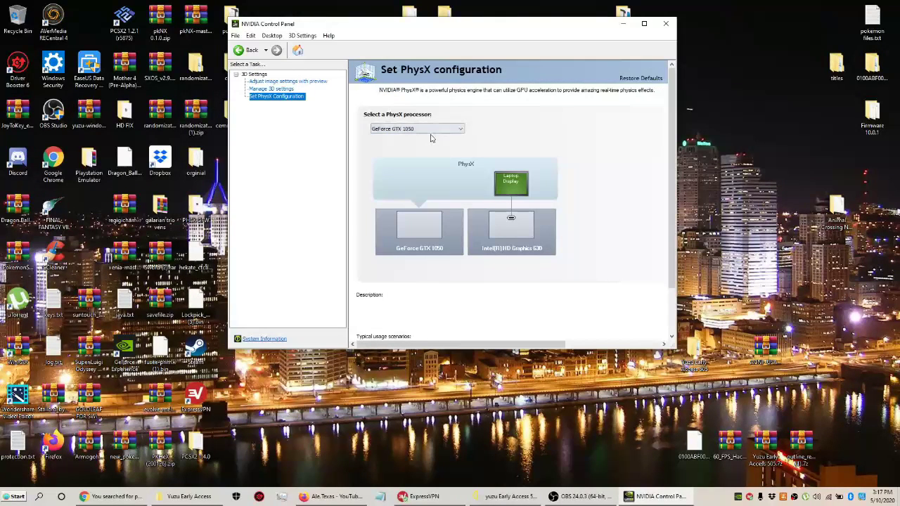
click(425, 129)
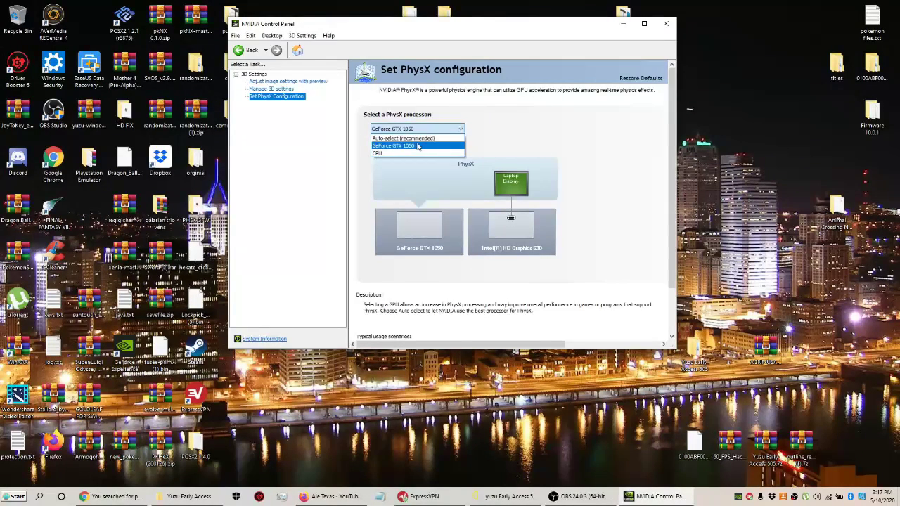
click(418, 145)
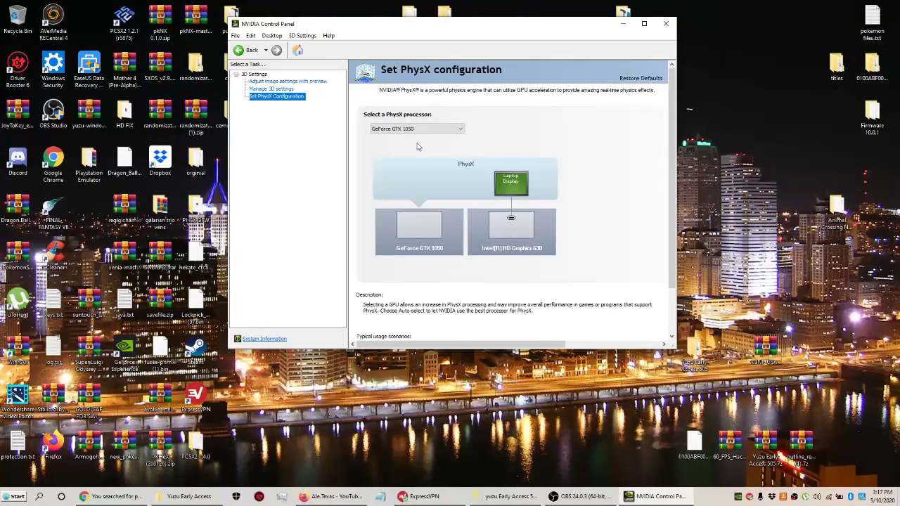
Step: Review the global 3D settings list and choose the High-performance NVIDIA processor as the preferred graphics processor
click(281, 90)
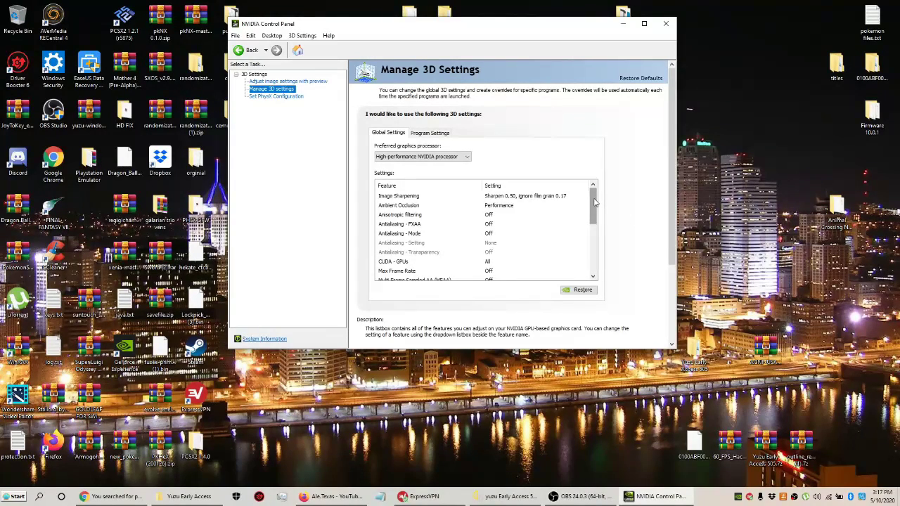
drag(594, 203, 595, 206)
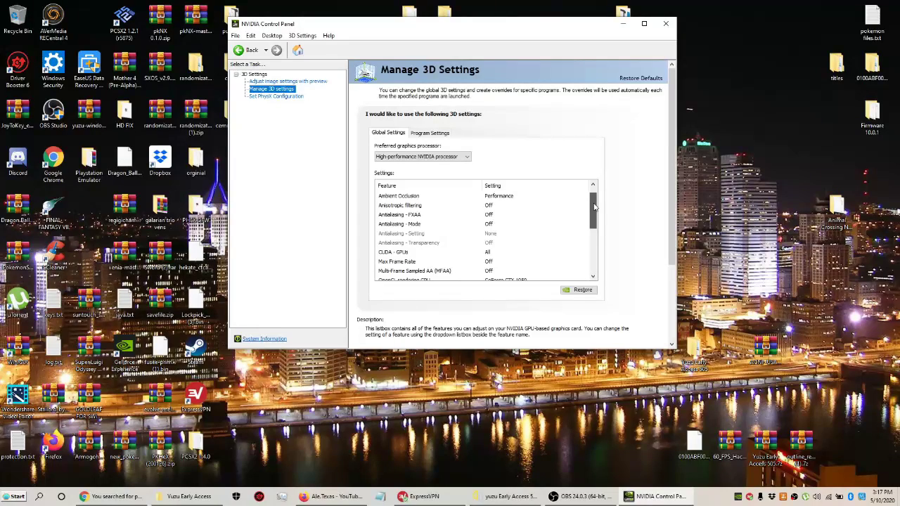
drag(595, 206, 595, 238)
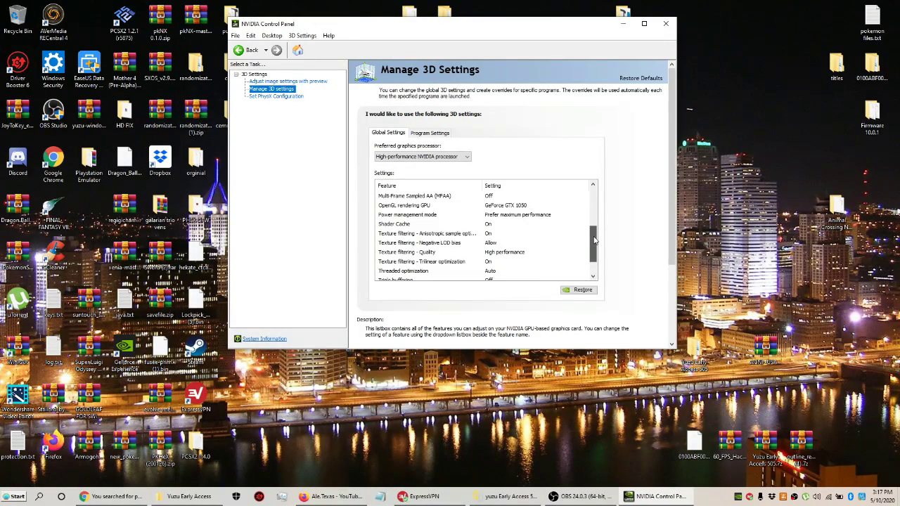
mouse_move(594, 239)
mouse_down()
mouse_move(595, 252)
mouse_move(594, 229)
mouse_up()
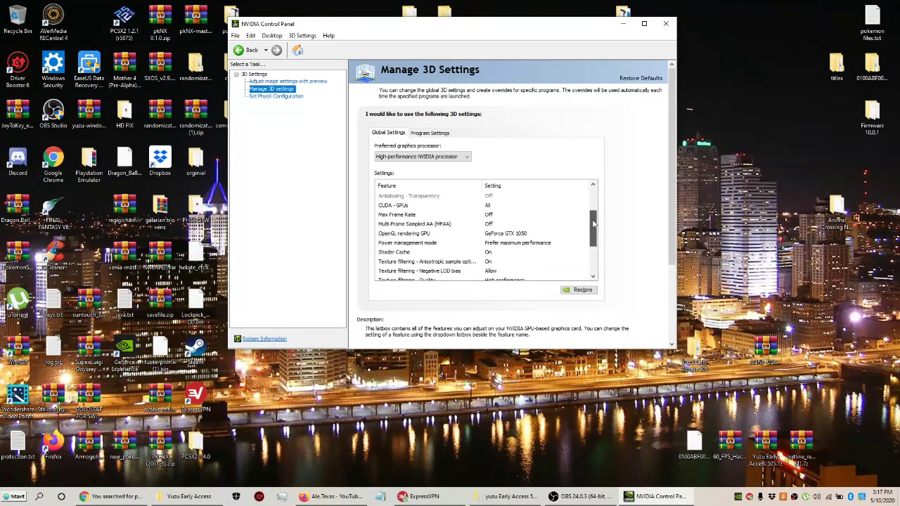
drag(593, 223, 596, 193)
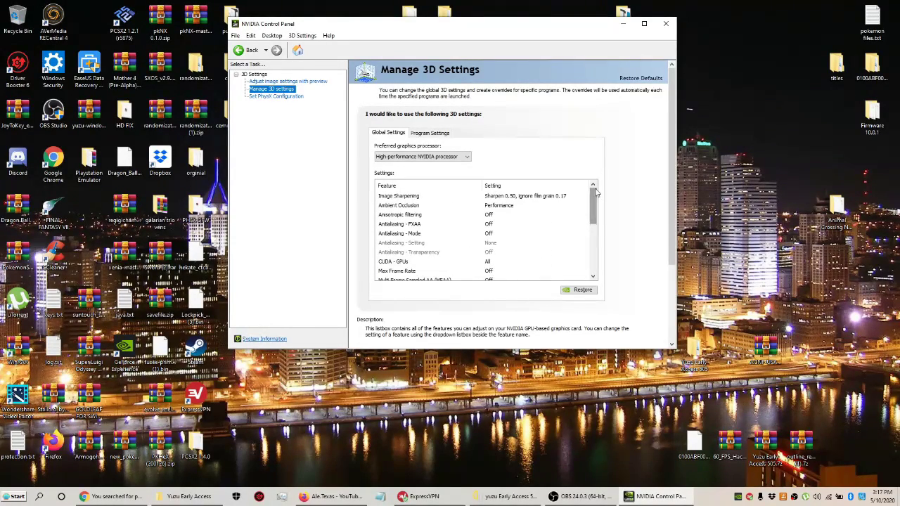
click(426, 158)
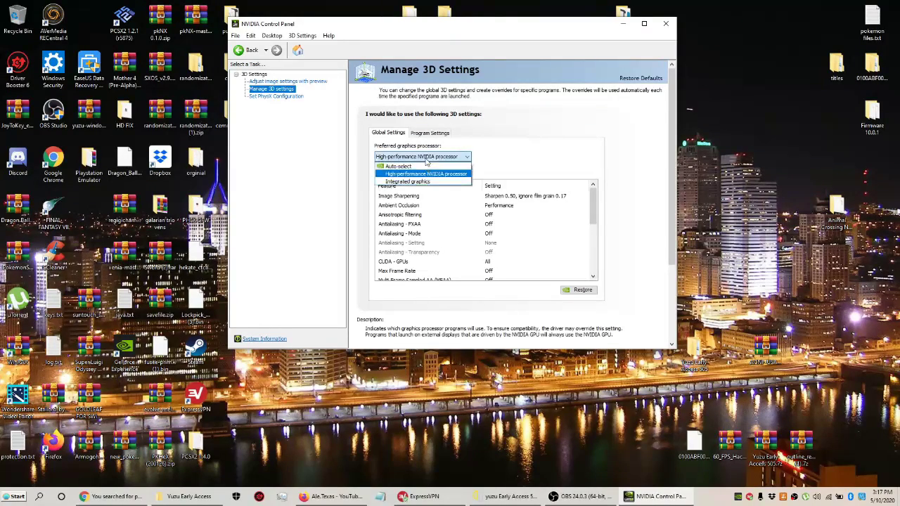
click(423, 175)
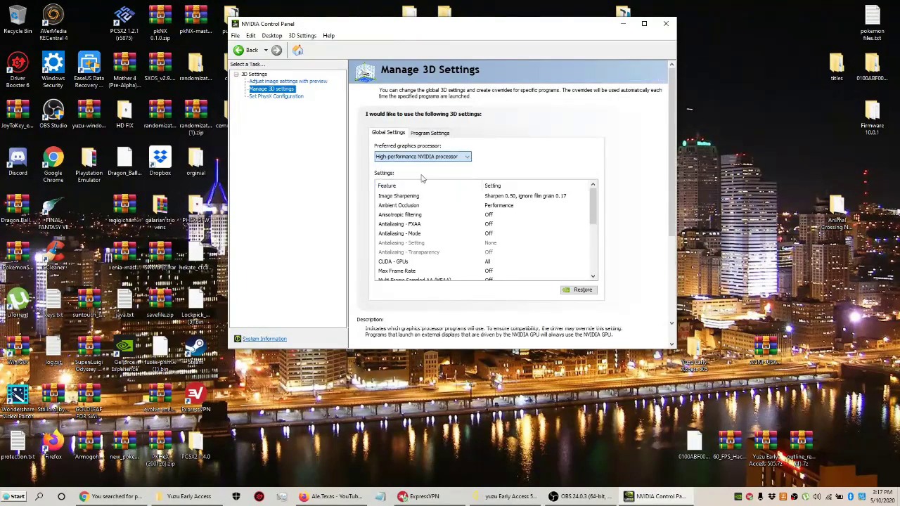
click(434, 158)
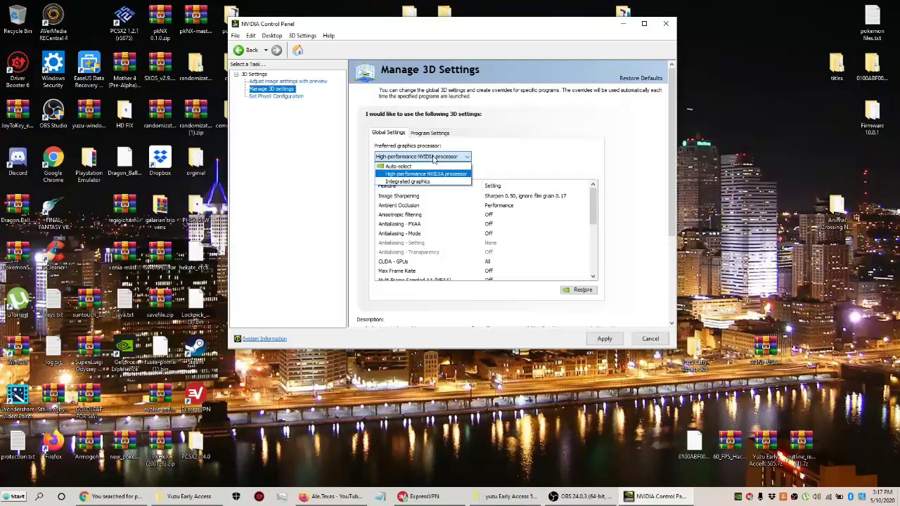
click(514, 160)
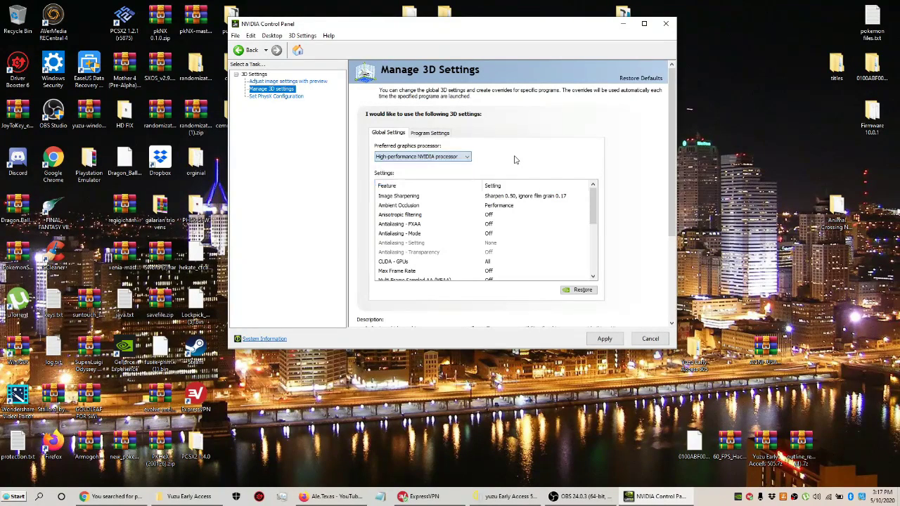
Step: Add yuzu.exe to the program-specific 3D settings, apply the changes and close the NVIDIA Control Panel
click(432, 133)
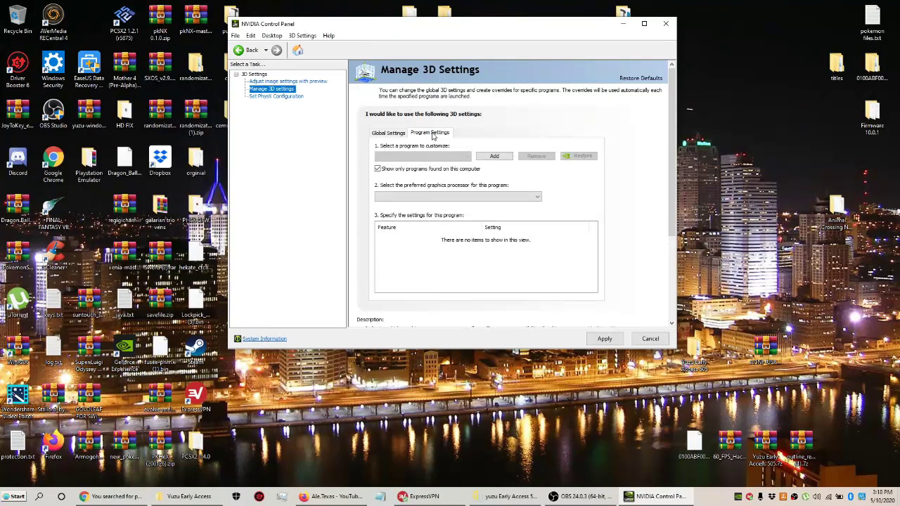
click(491, 159)
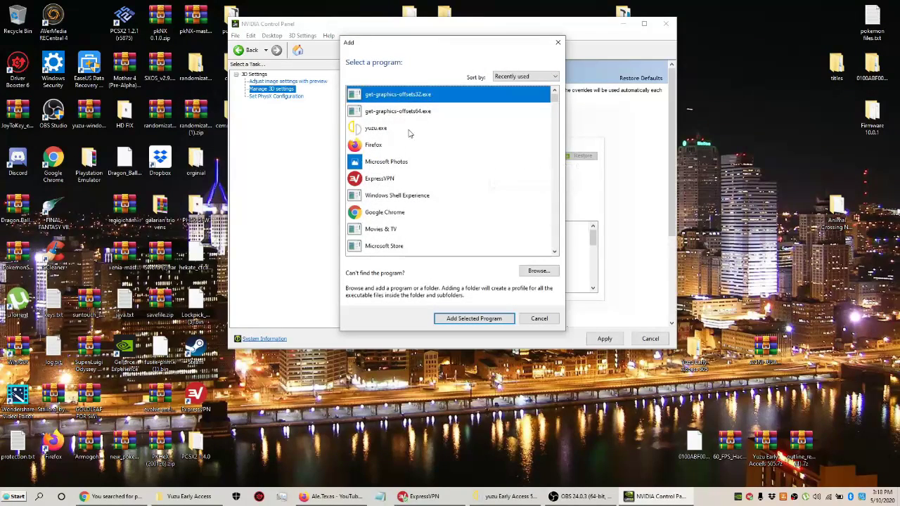
click(409, 132)
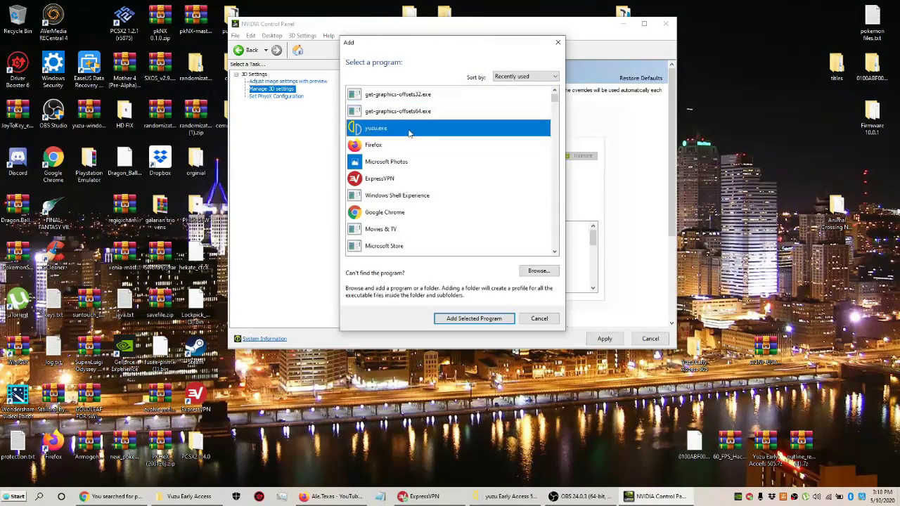
click(471, 319)
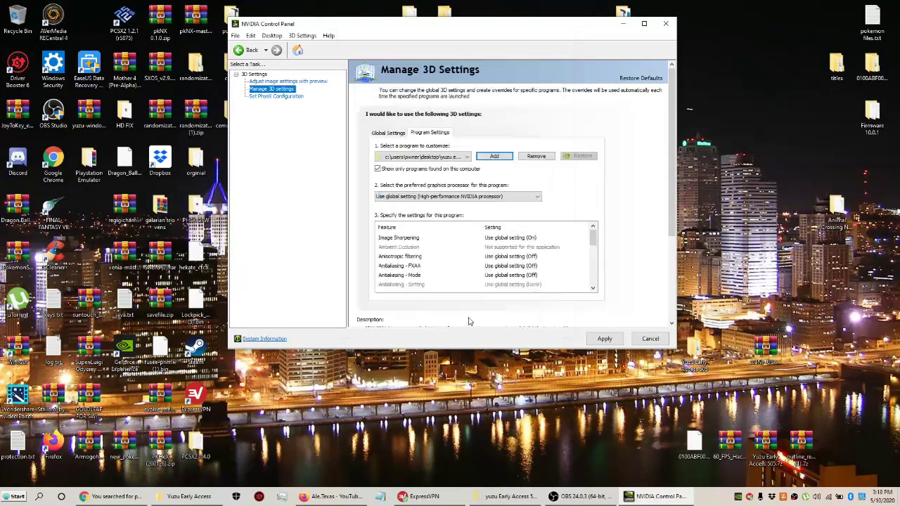
click(601, 341)
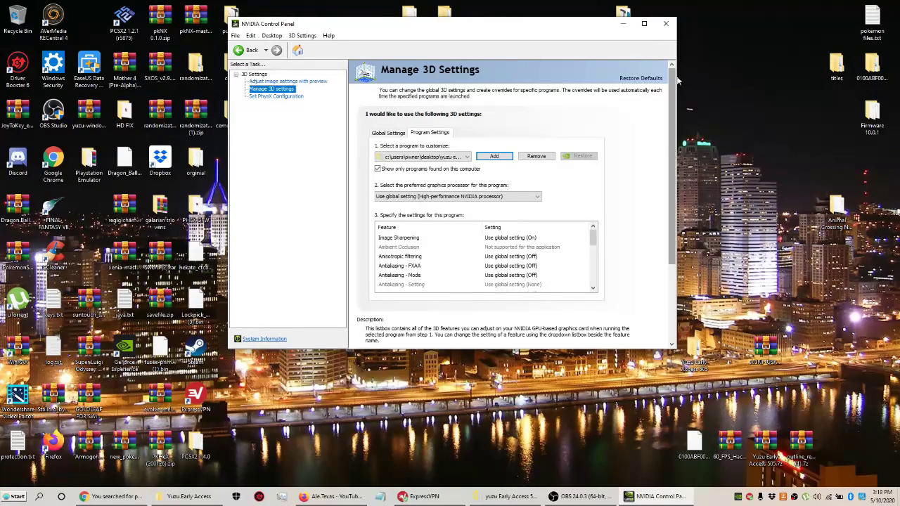
click(666, 23)
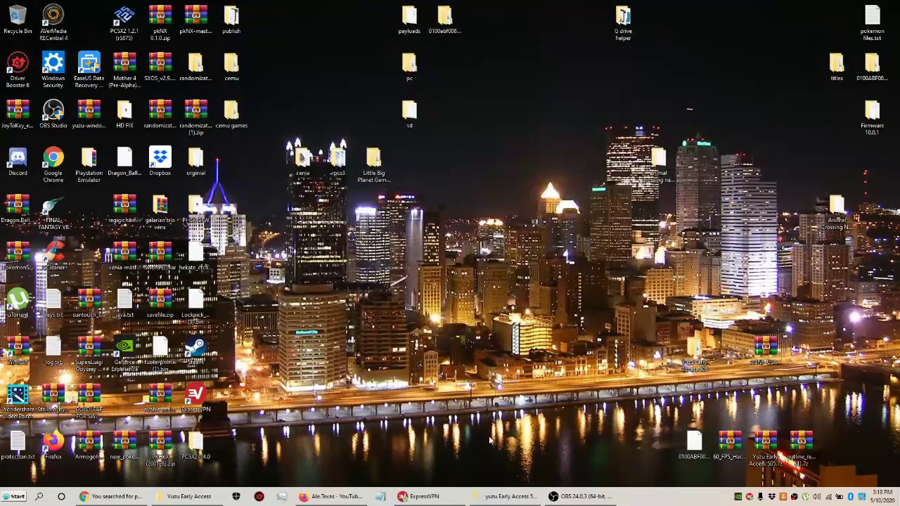
Step: Switch back to yuzu Early Access and move its window toward the middle of the desktop
click(505, 497)
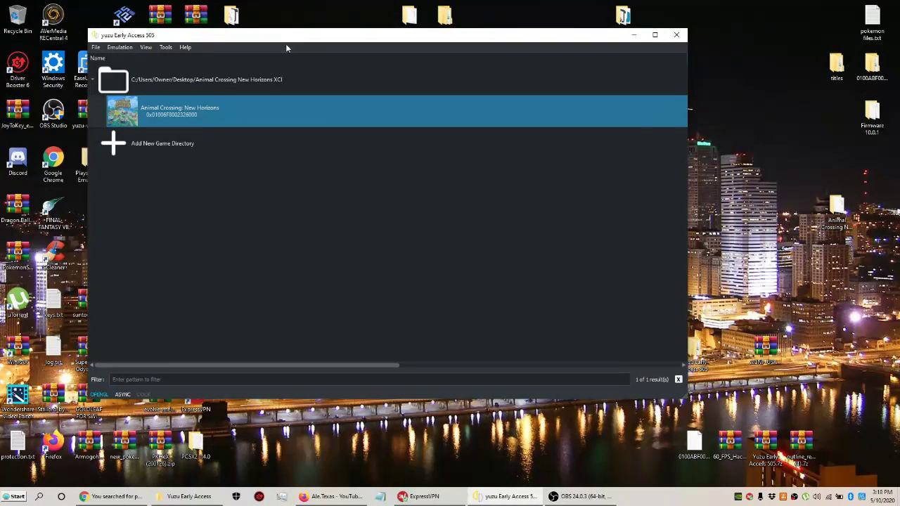
drag(285, 37, 362, 48)
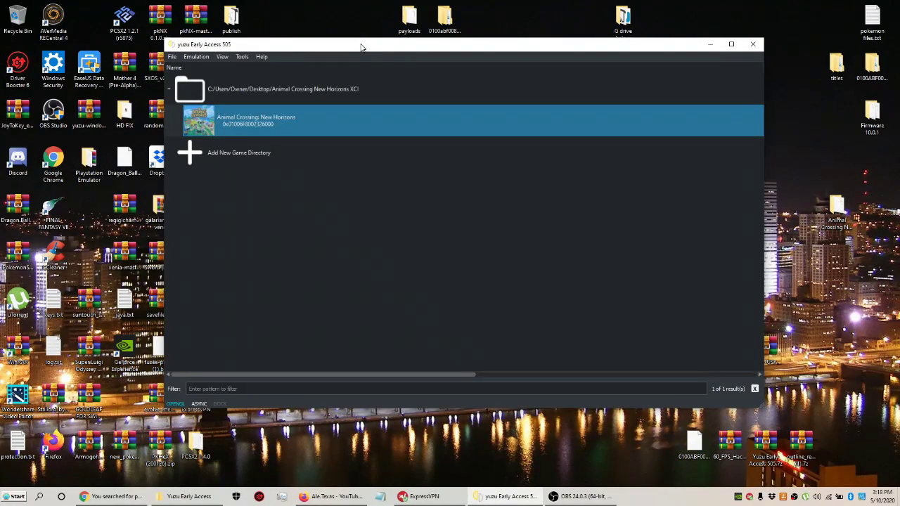
drag(362, 48, 380, 38)
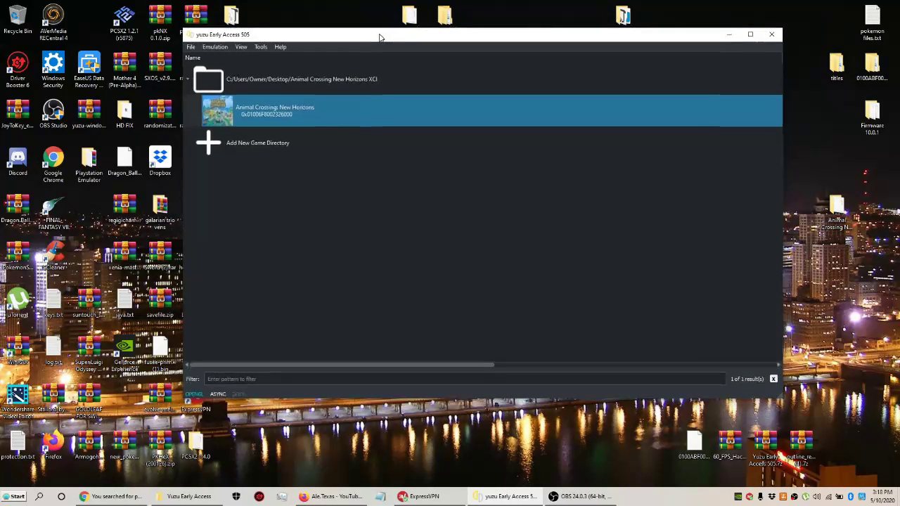